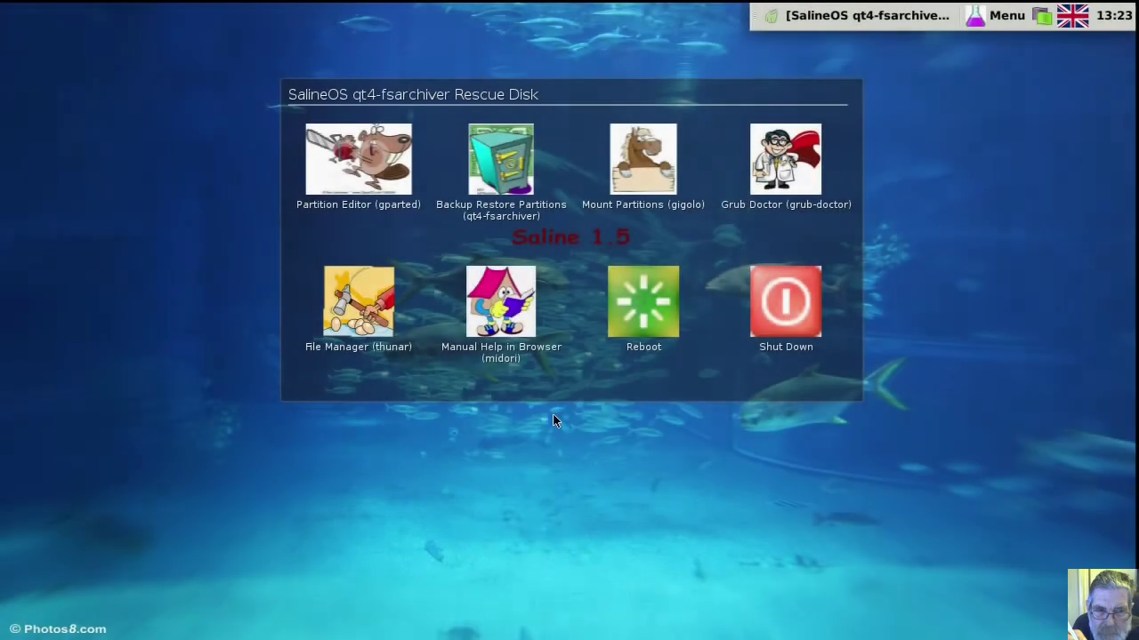
# Step: Open the partition editor and examine the partitions on /dev/sda and /dev/sdb, including sdb2
pyautogui.click(378, 178)
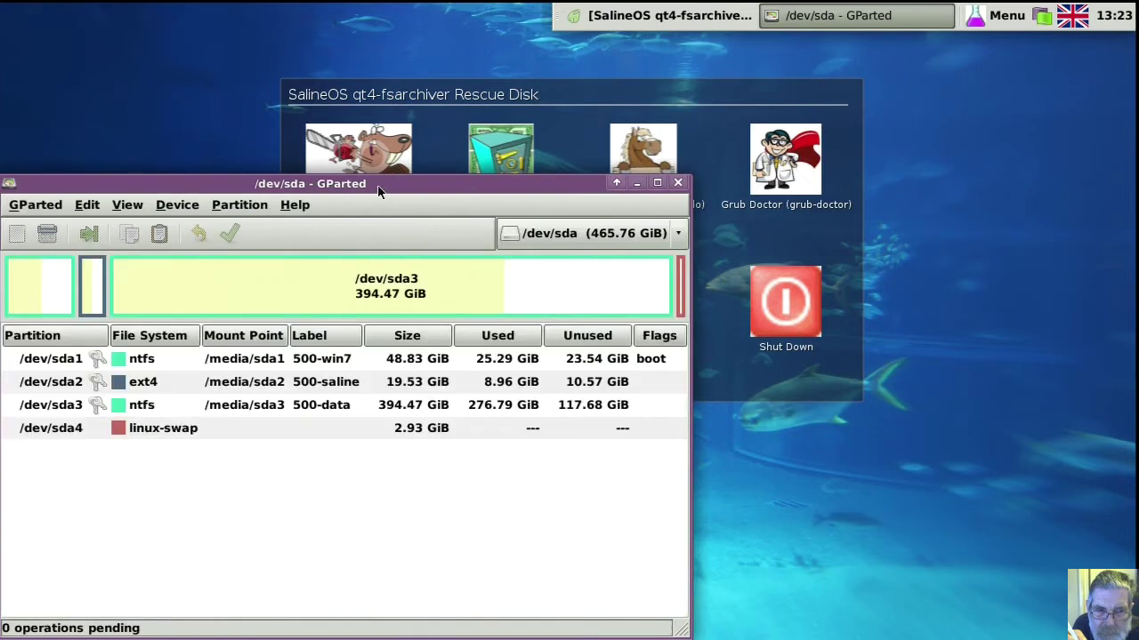
pyautogui.moveTo(378, 191); pyautogui.dragTo(380, 48)
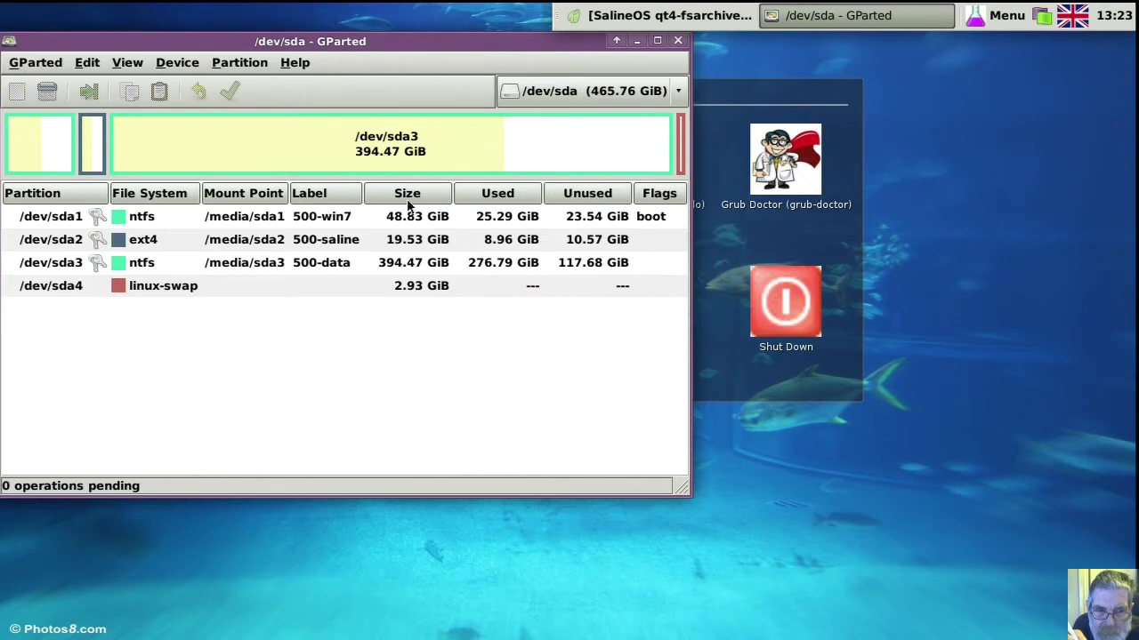
pyautogui.click(304, 267)
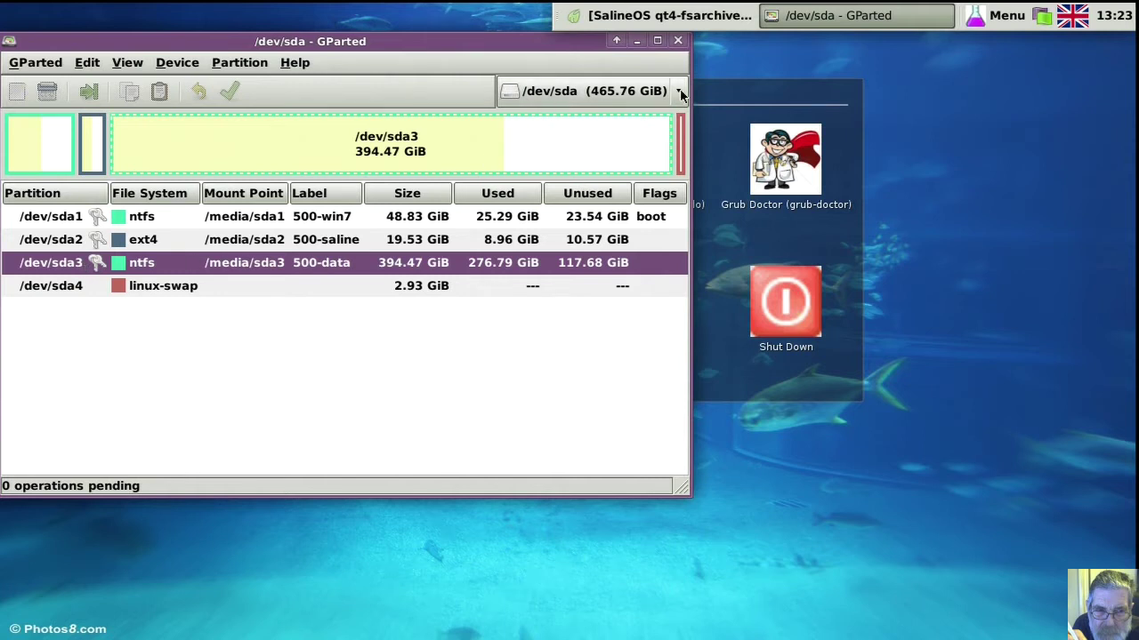
pyautogui.click(680, 92)
pyautogui.click(658, 117)
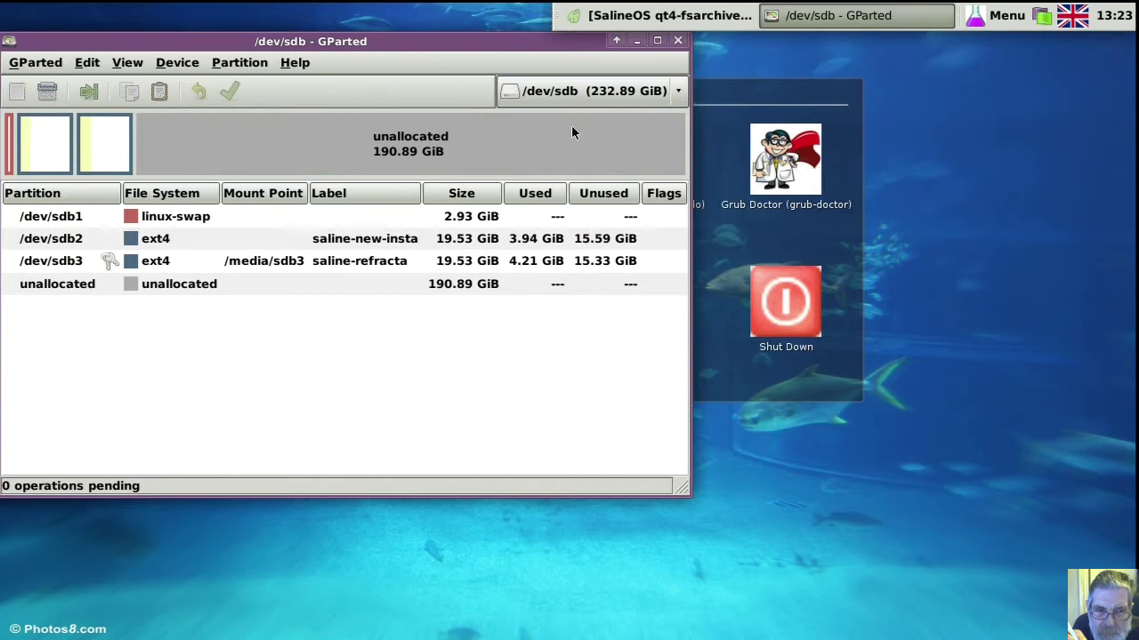
pyautogui.click(352, 245)
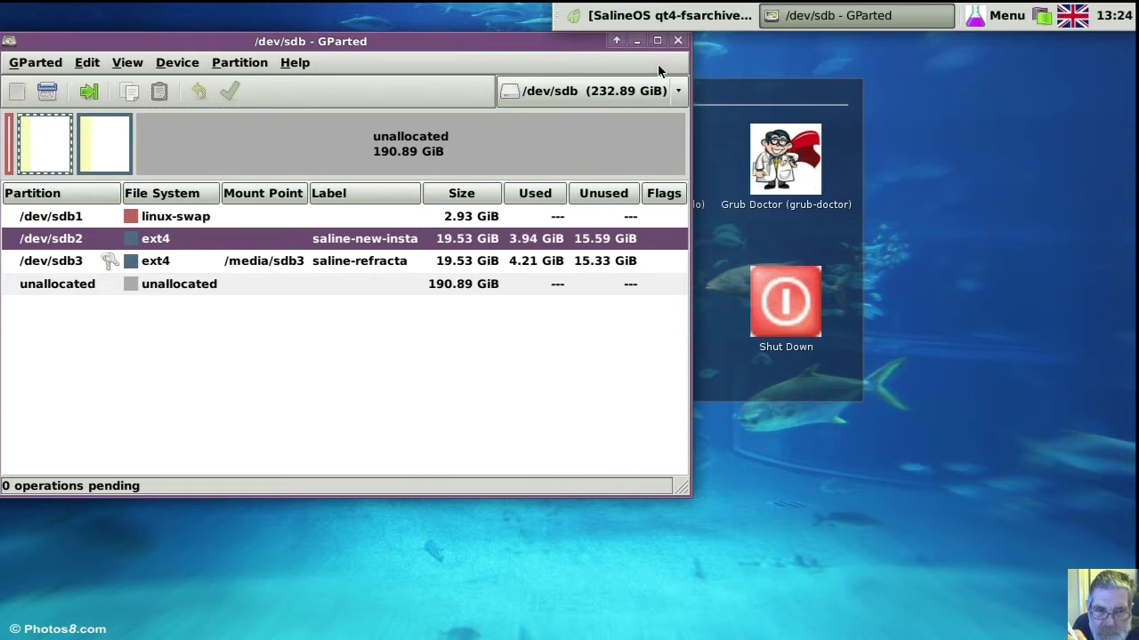
# Step: Open the partition backup and restore tool and choose sdb2 as the partition to save
pyautogui.moveTo(563, 42); pyautogui.dragTo(564, 185)
pyautogui.click(523, 156)
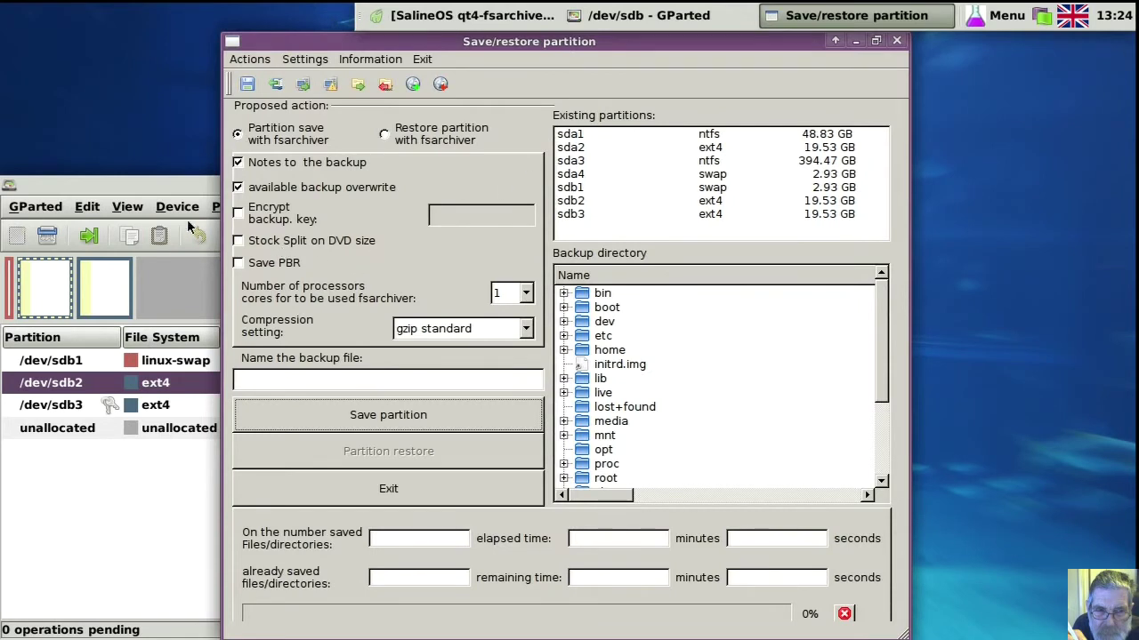
pyautogui.click(191, 187)
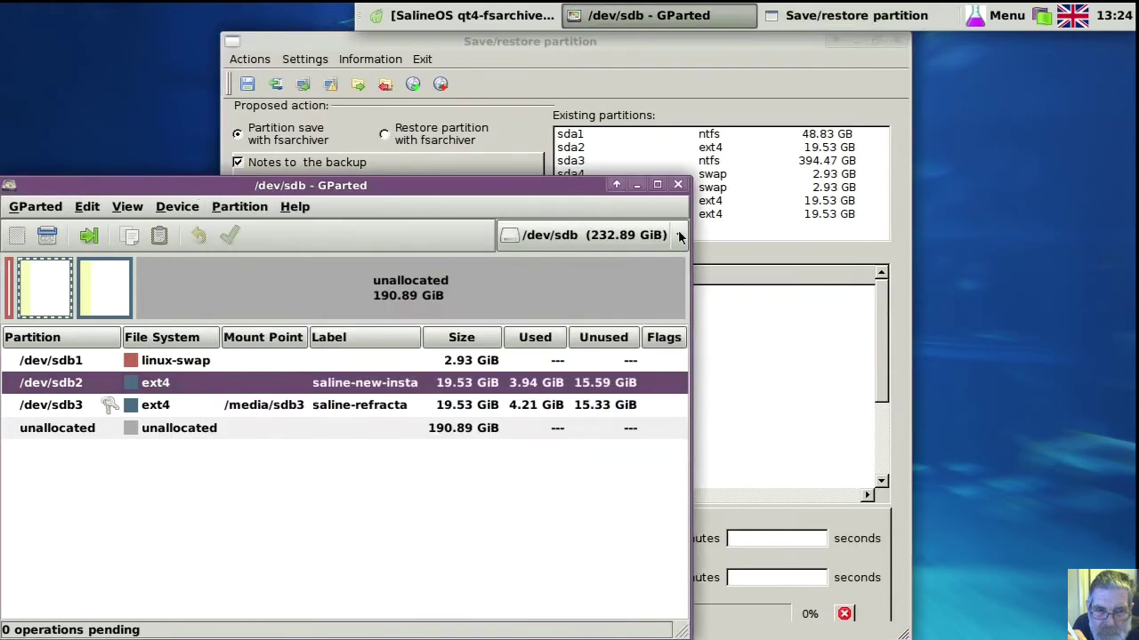
pyautogui.click(650, 42)
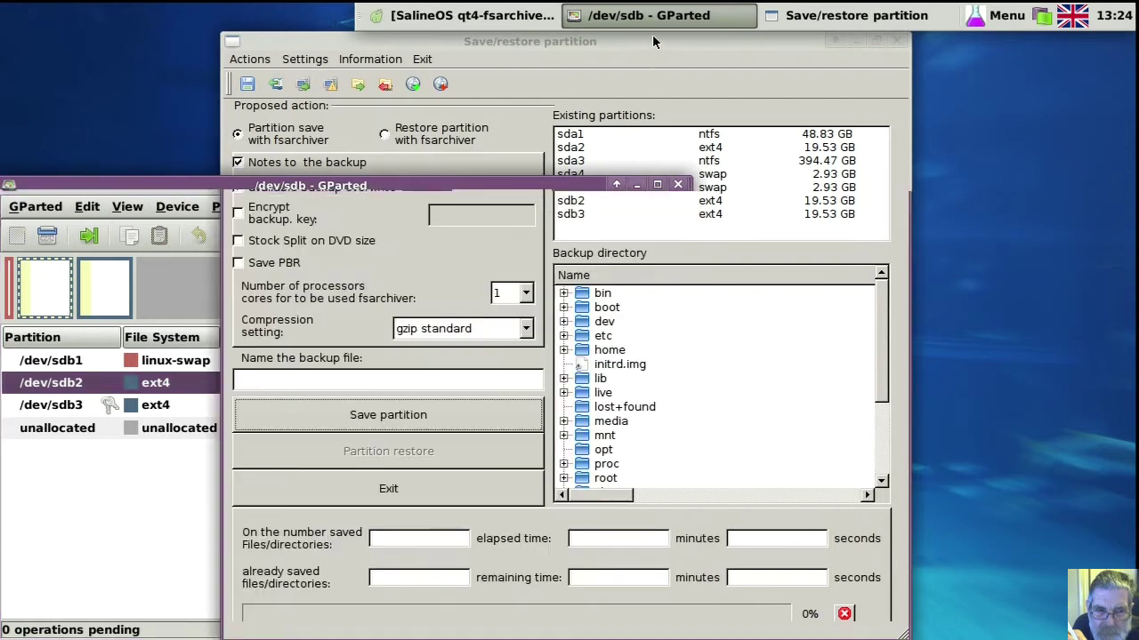
pyautogui.click(574, 208)
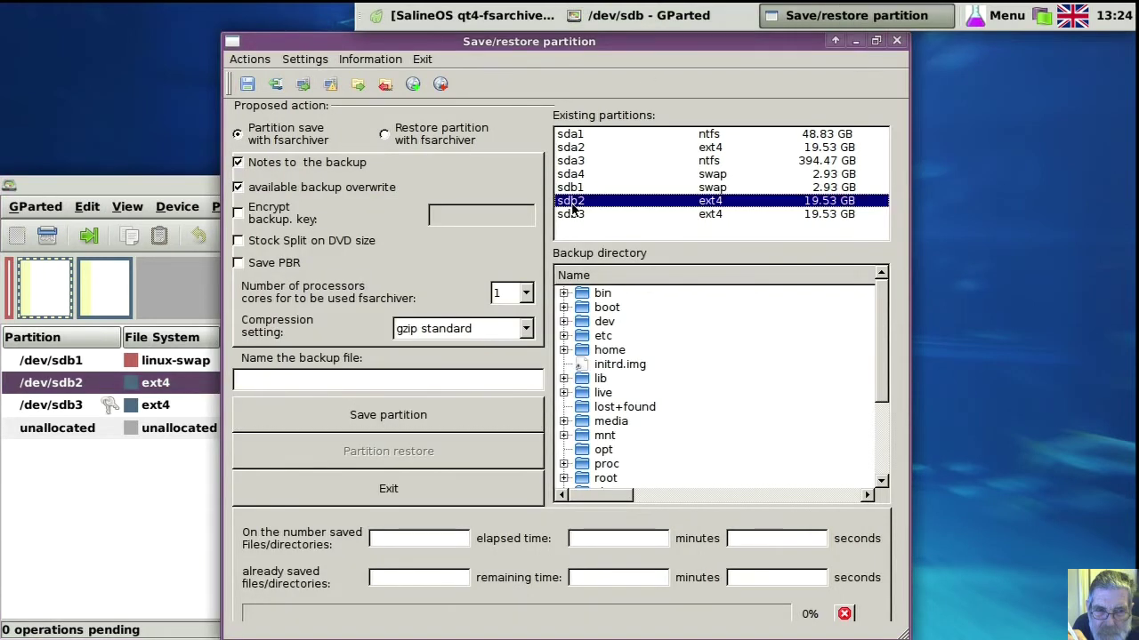
# Step: Expand the media folder in the backup directory tree and check the /dev/sda partitions in GParted for the storage location
pyautogui.click(563, 421)
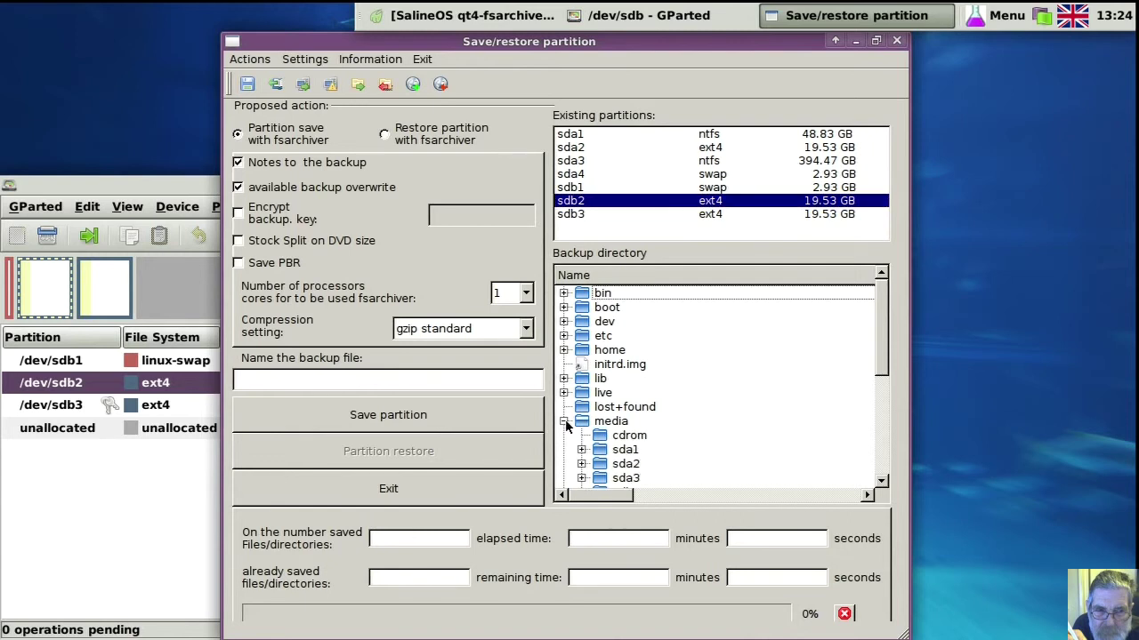
pyautogui.scroll(-2, 565, 425)
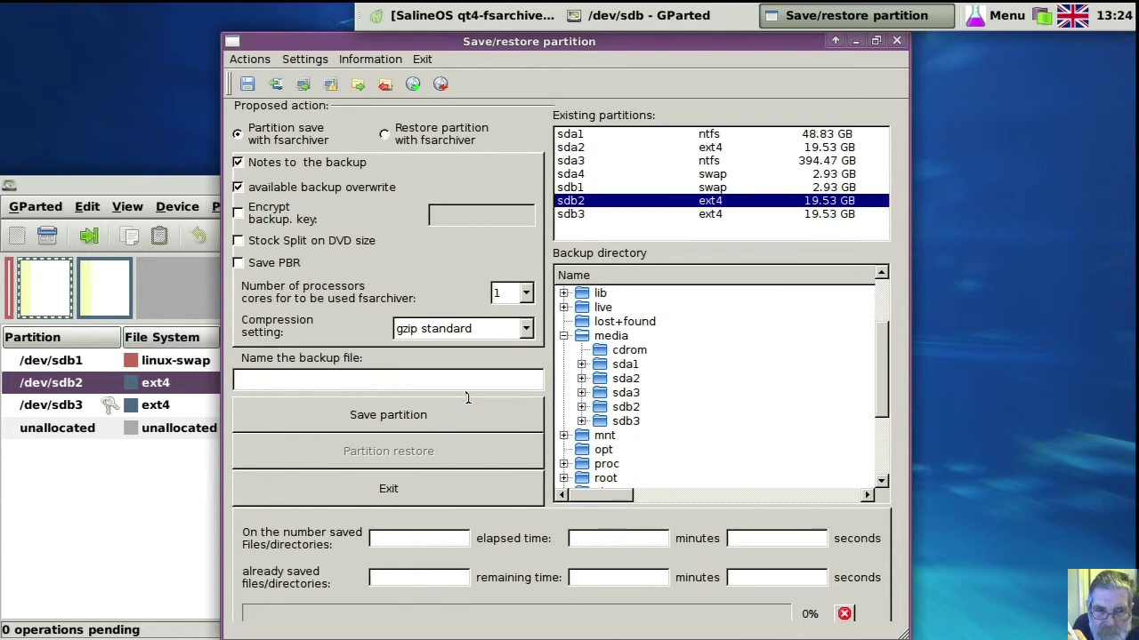
pyautogui.click(160, 186)
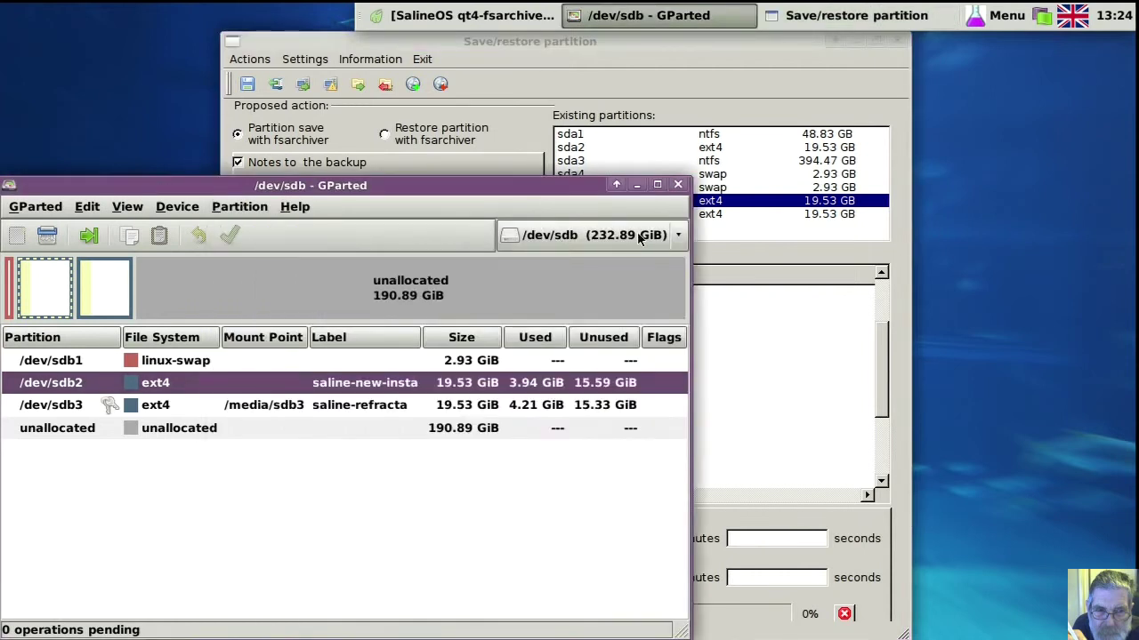
pyautogui.click(678, 234)
pyautogui.click(667, 216)
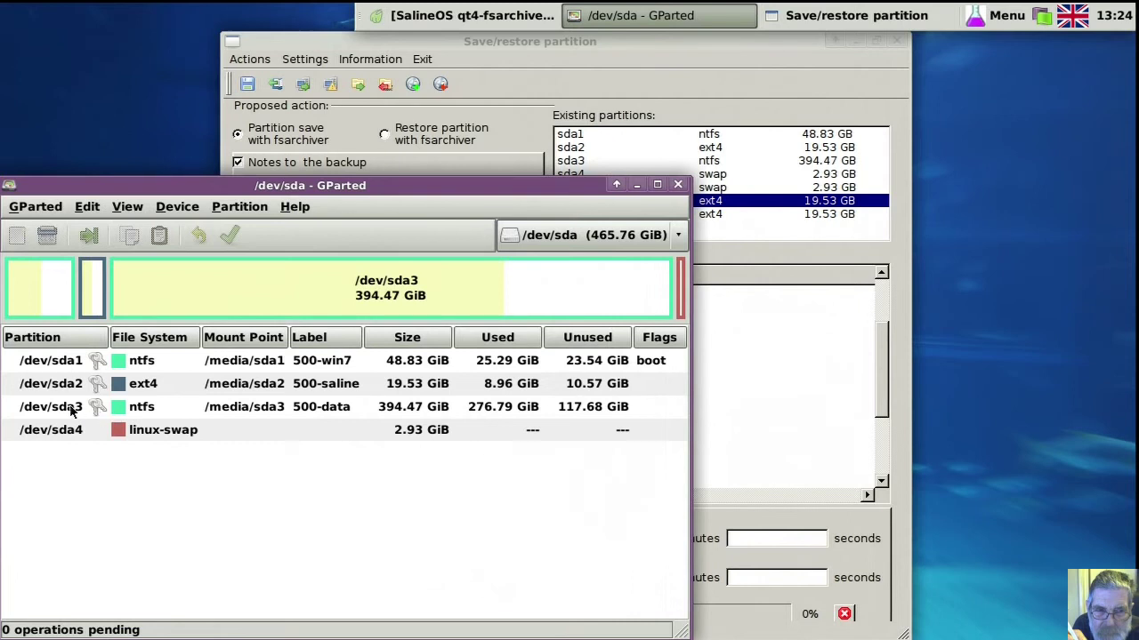
pyautogui.click(751, 55)
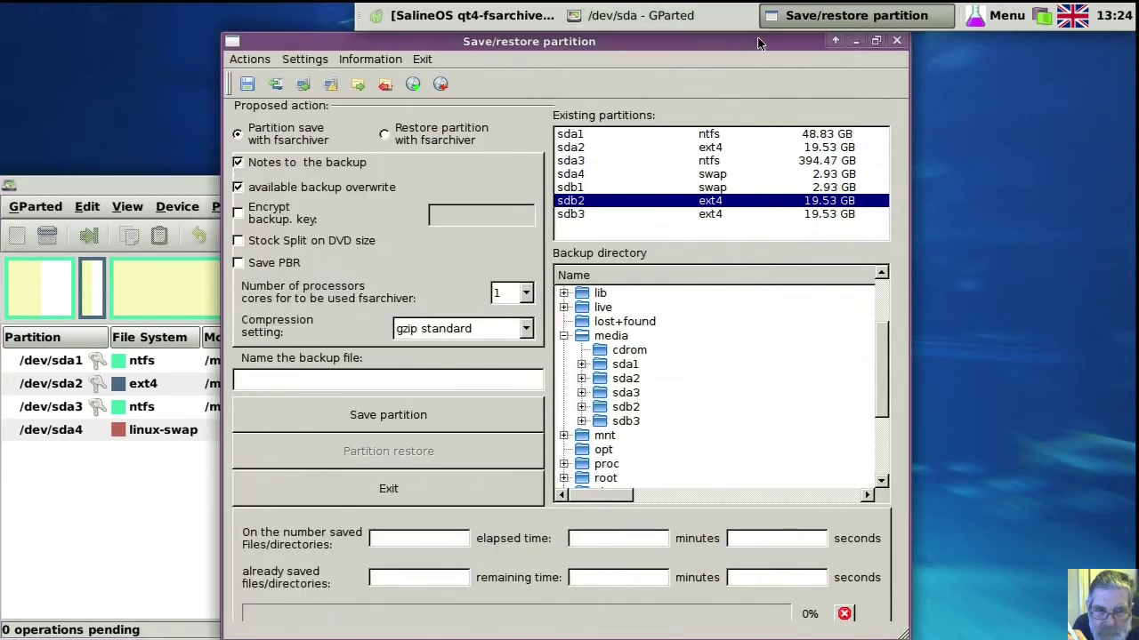
# Step: Choose the qt4-fsarchiver folder inside media/sda3/1-qt4-fsarchiver as the backup directory
pyautogui.click(581, 392)
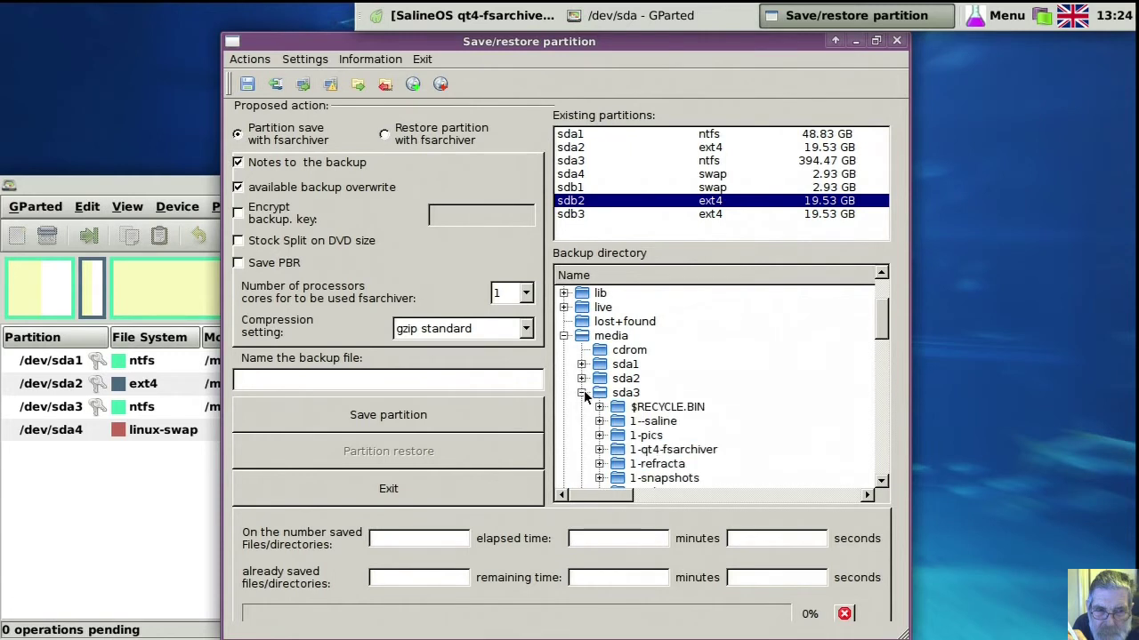
pyautogui.scroll(-1, 584, 391)
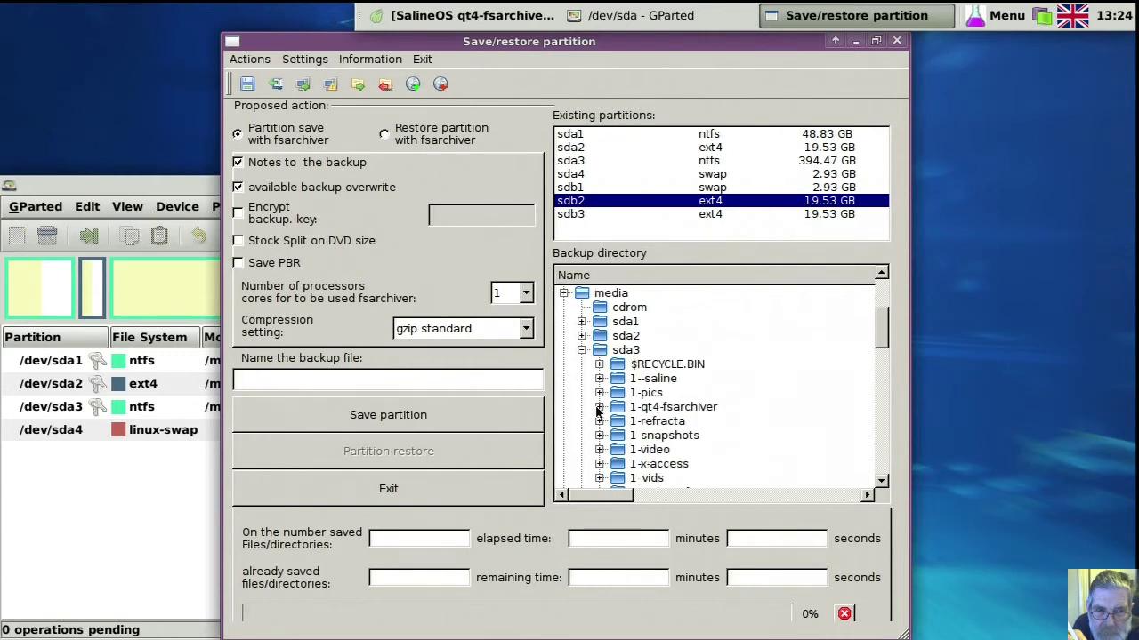
pyautogui.click(598, 408)
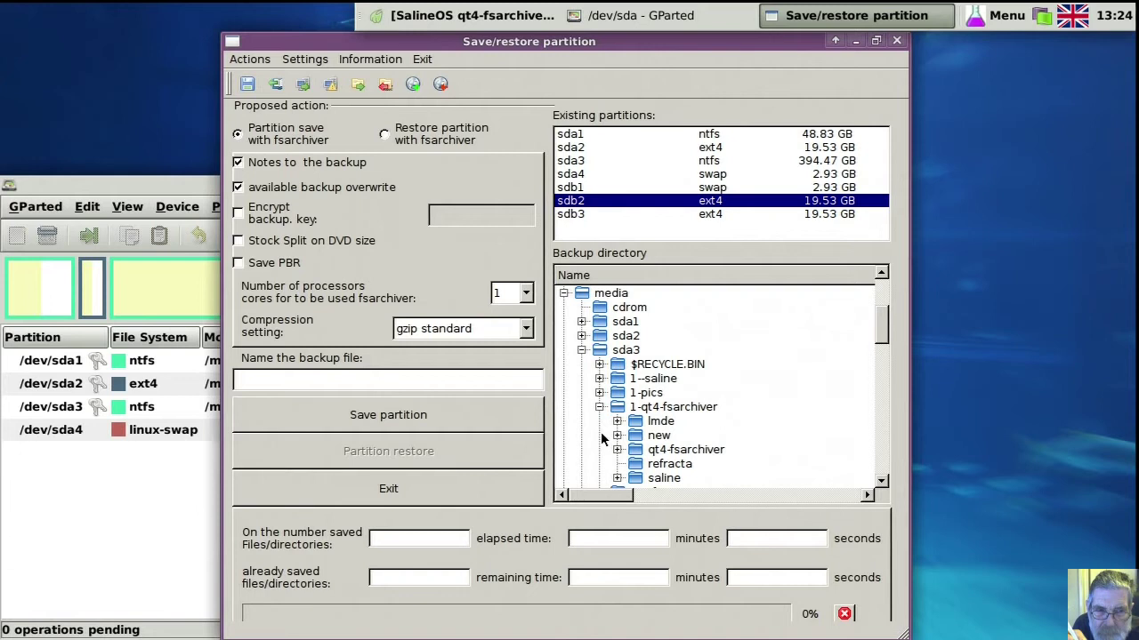
pyautogui.click(616, 449)
pyautogui.scroll(-1, 629, 451)
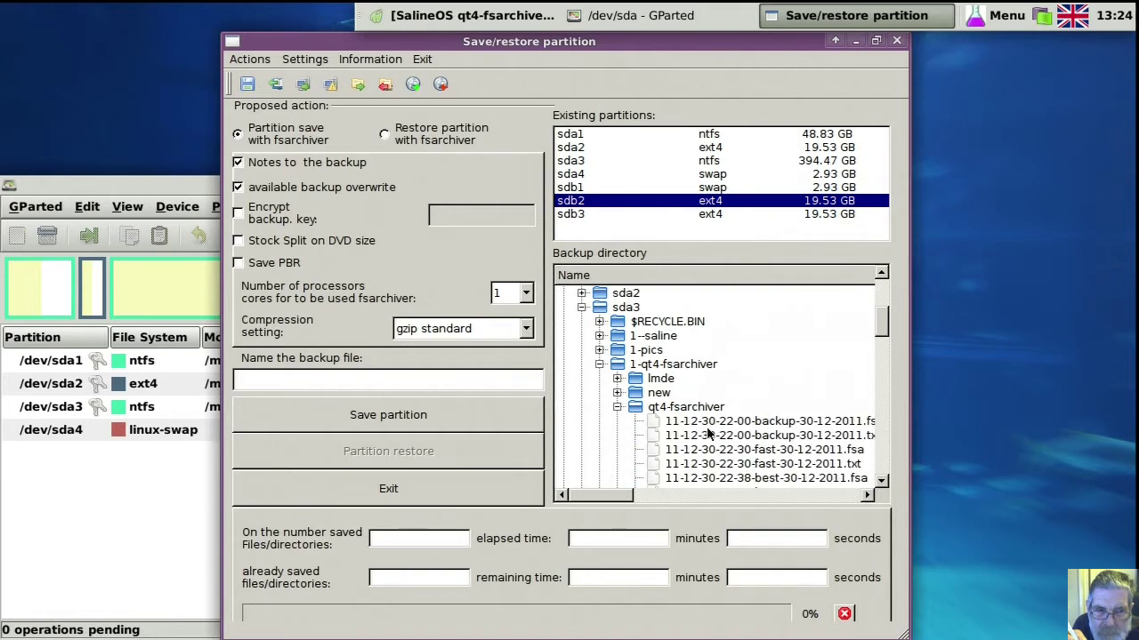
pyautogui.click(639, 409)
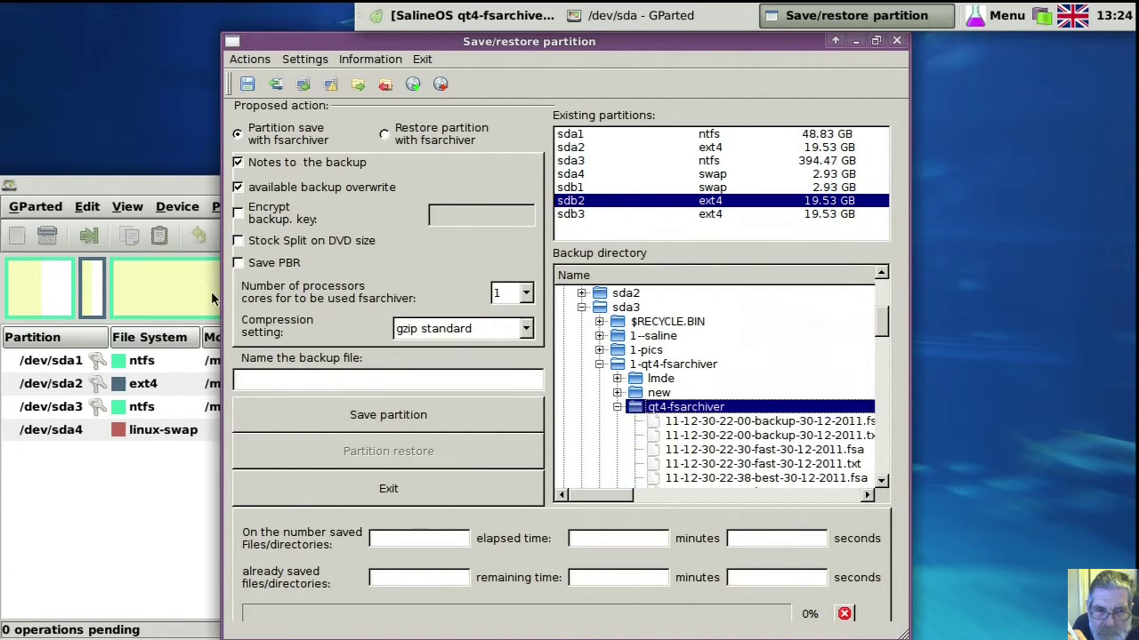
pyautogui.click(272, 380)
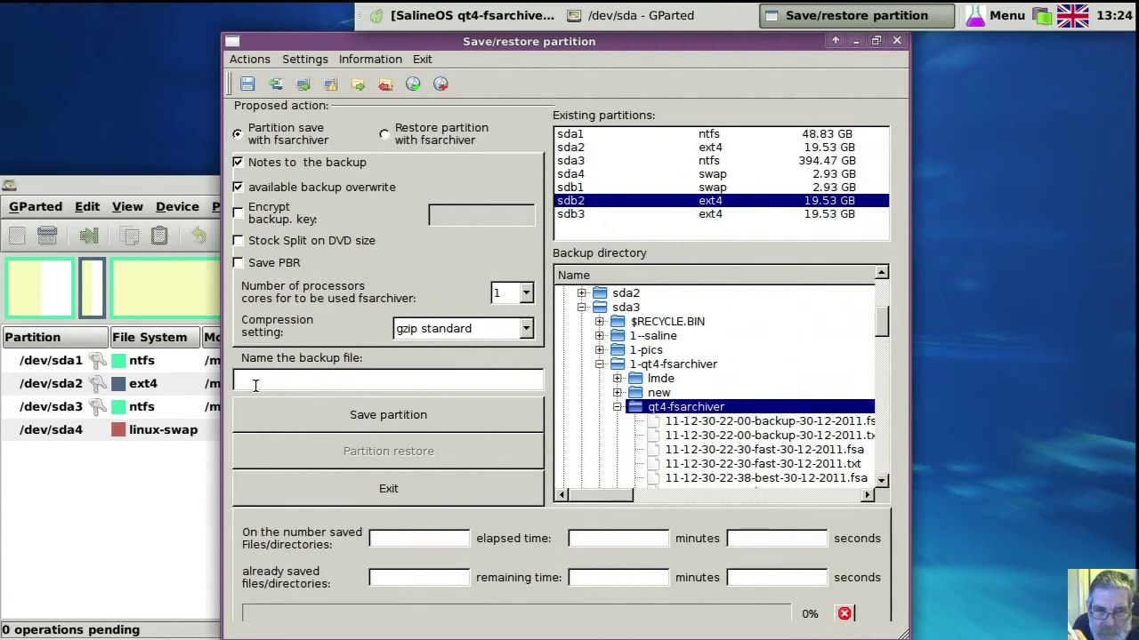
pyautogui.write('12-01')
pyautogui.write('01')
pyautogui.press('Left')
pyautogui.press('Left')
pyautogui.write('-01-13-25-test')
# Step: Set the backup compression to gzip standard and the number of processor cores to 2
pyautogui.click(526, 330)
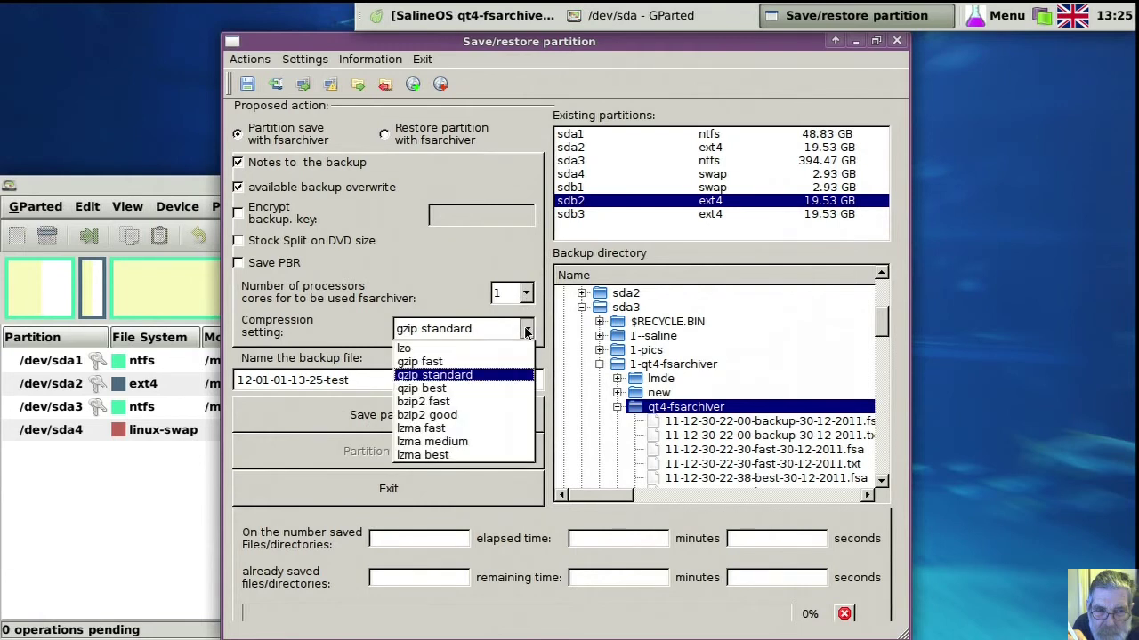
pyautogui.click(489, 376)
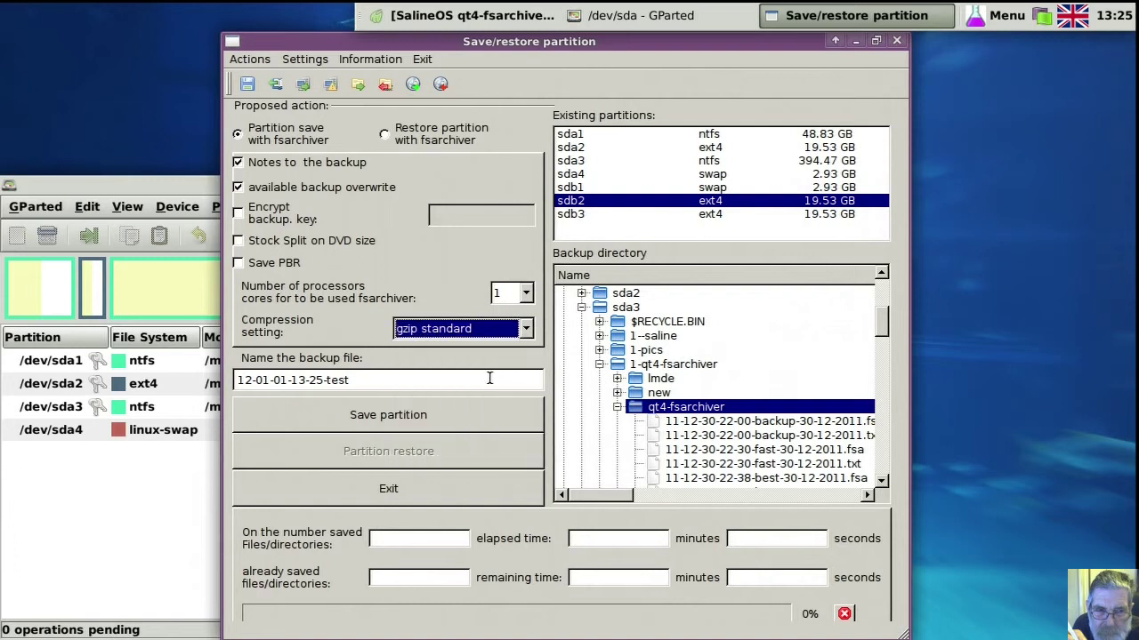
pyautogui.click(527, 298)
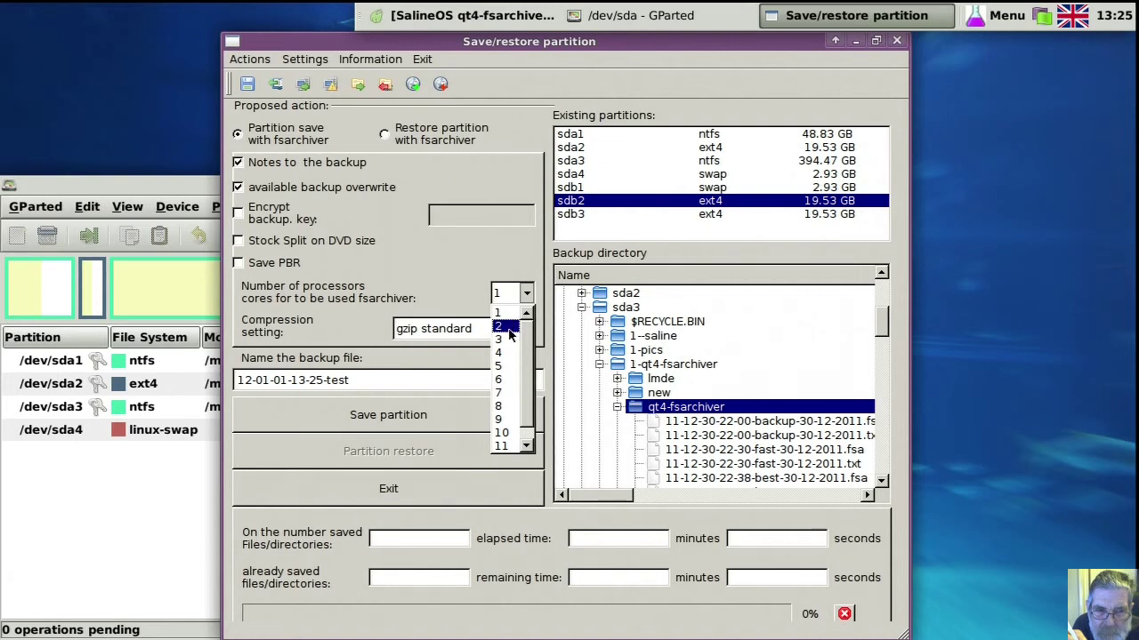
pyautogui.click(508, 328)
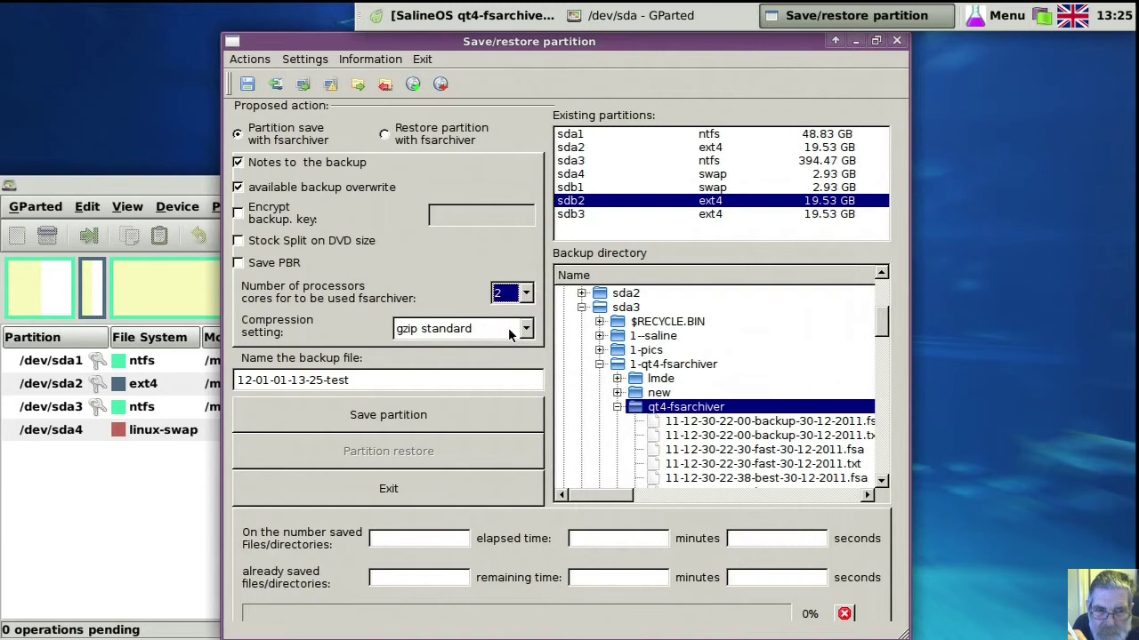
# Step: Save partition sdb2 using the generated backup description and dismiss the completion note
pyautogui.click(487, 420)
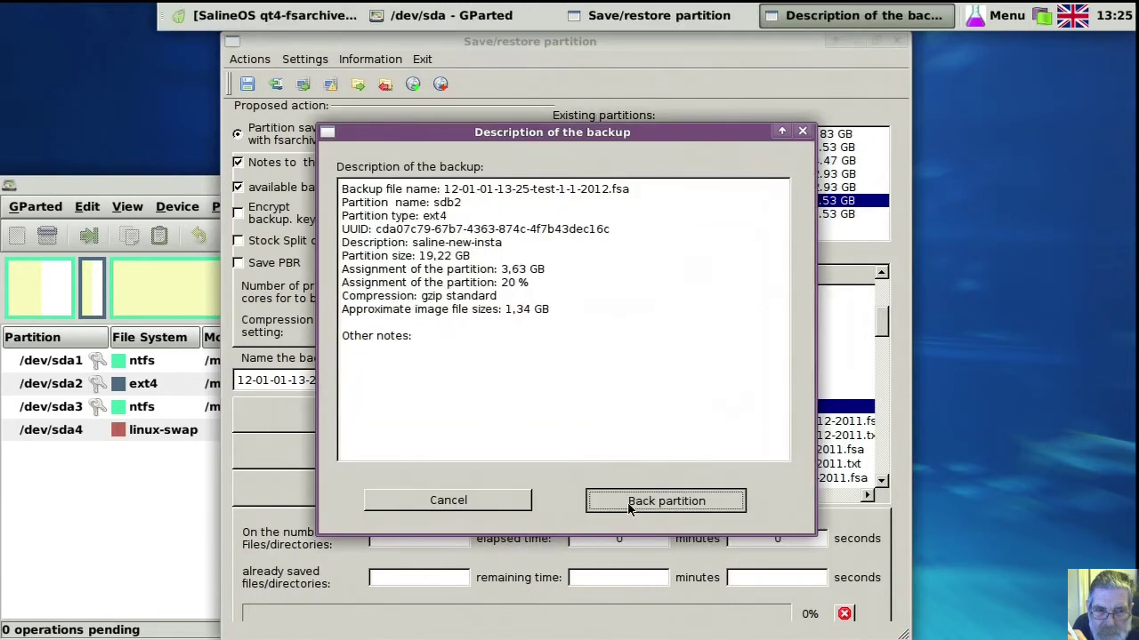
pyautogui.click(629, 504)
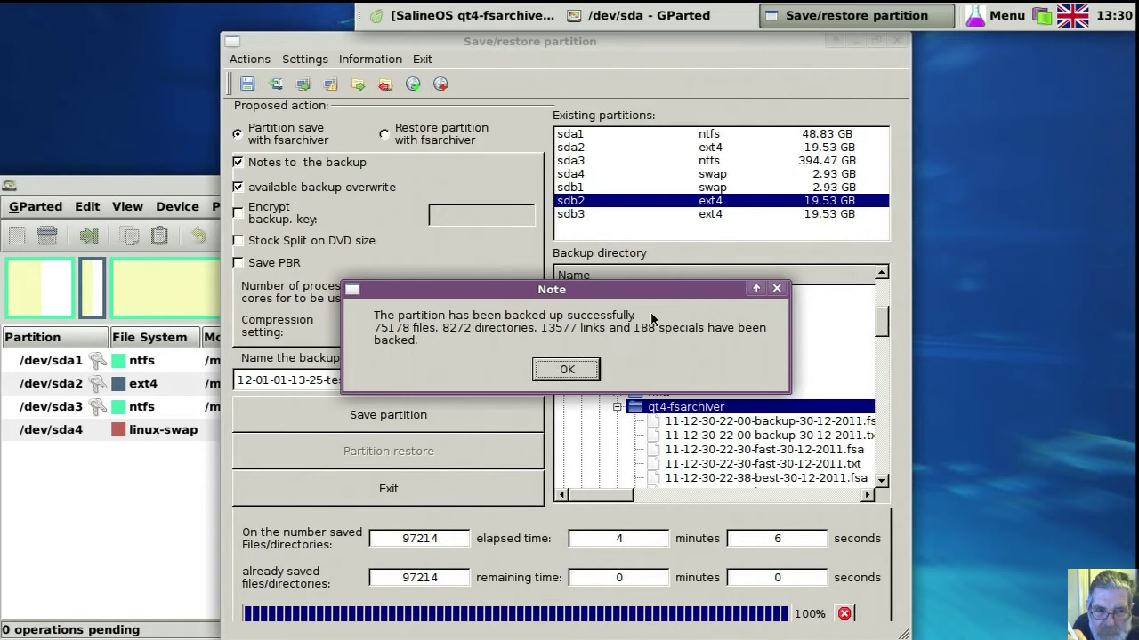
pyautogui.click(583, 367)
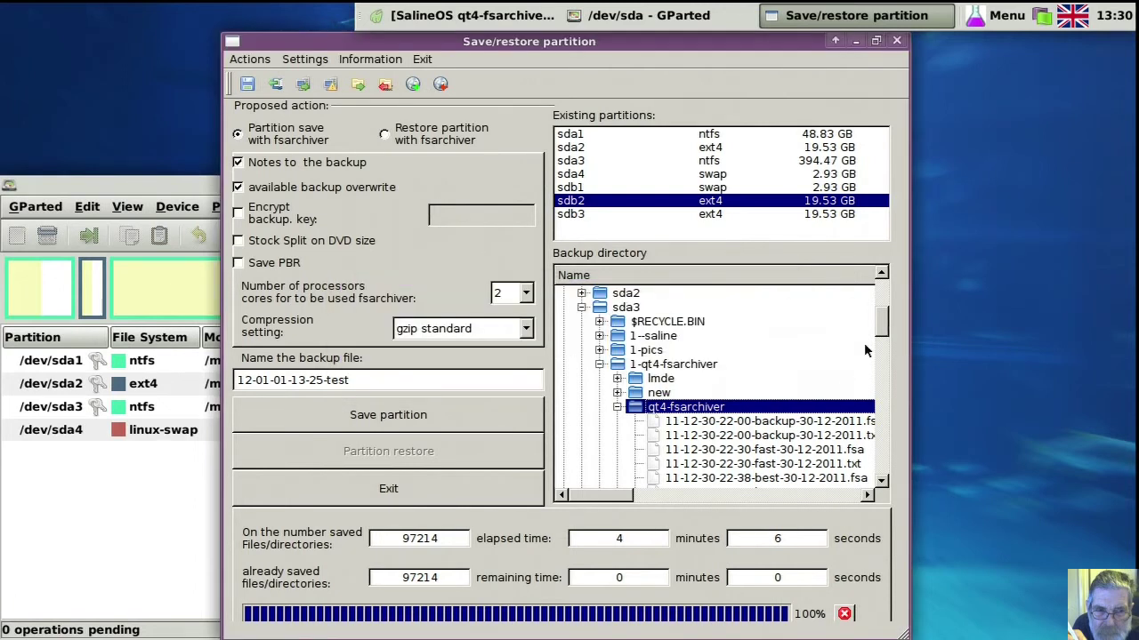
# Step: Check the qt4-fsarchiver folder for the new backup file and restart the backup tool to refresh the listing
pyautogui.moveTo(883, 322); pyautogui.dragTo(888, 343)
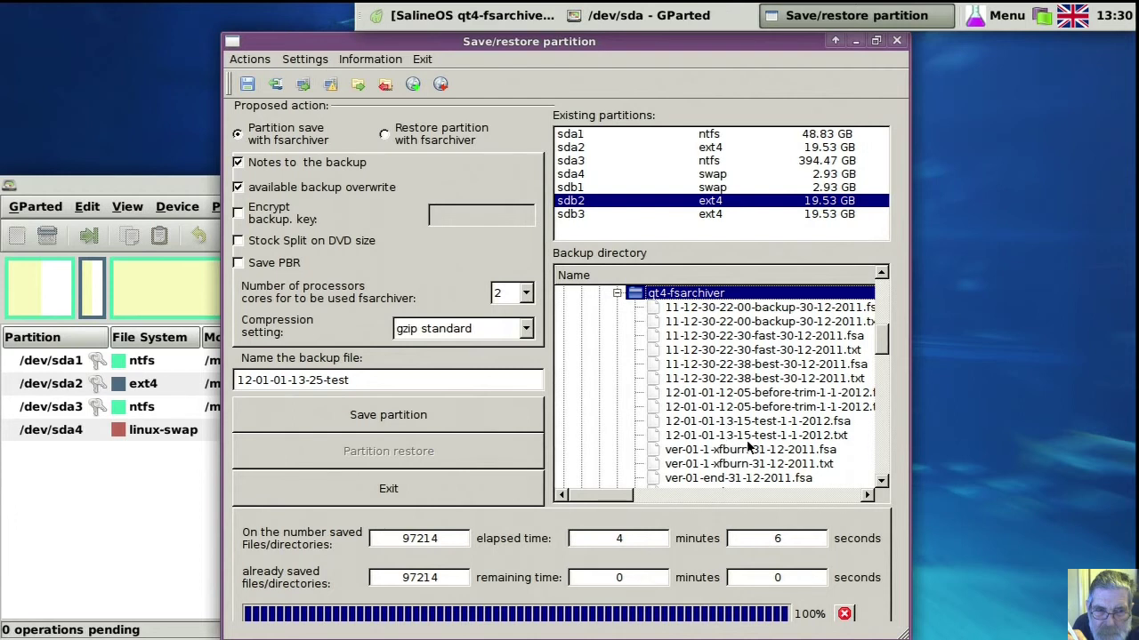
pyautogui.click(896, 43)
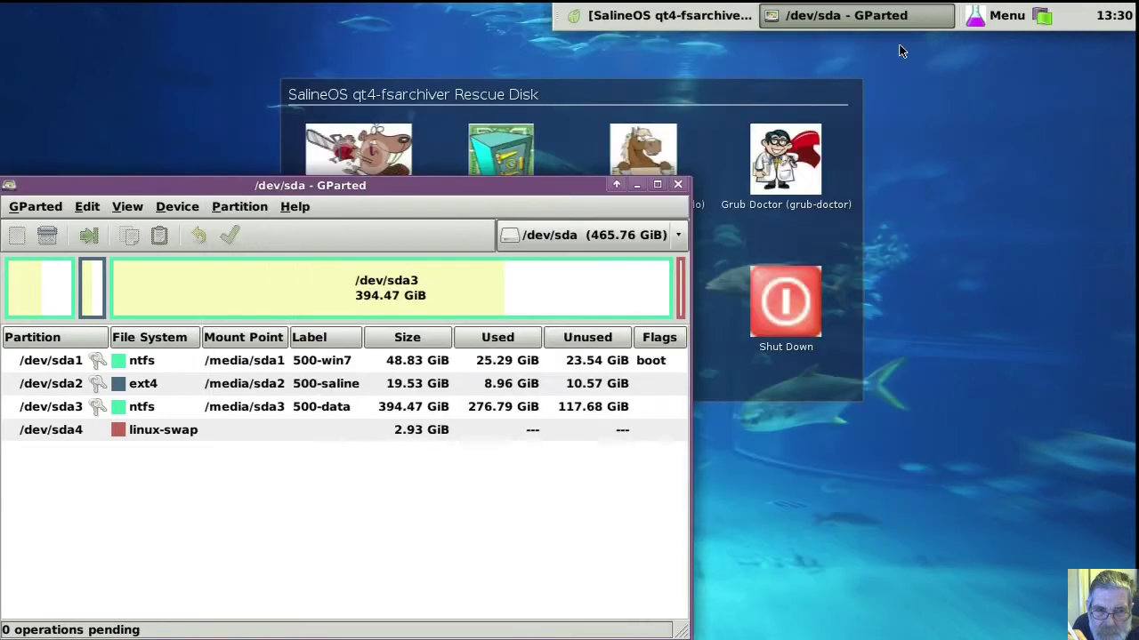
pyautogui.click(512, 151)
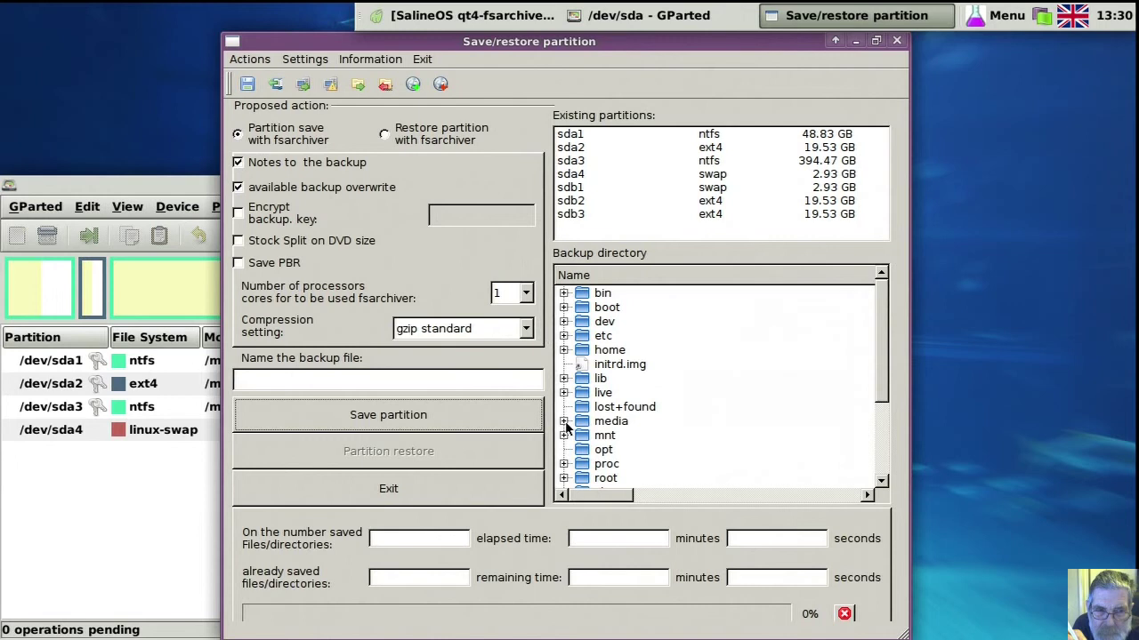
pyautogui.click(563, 421)
pyautogui.scroll(-2, 570, 420)
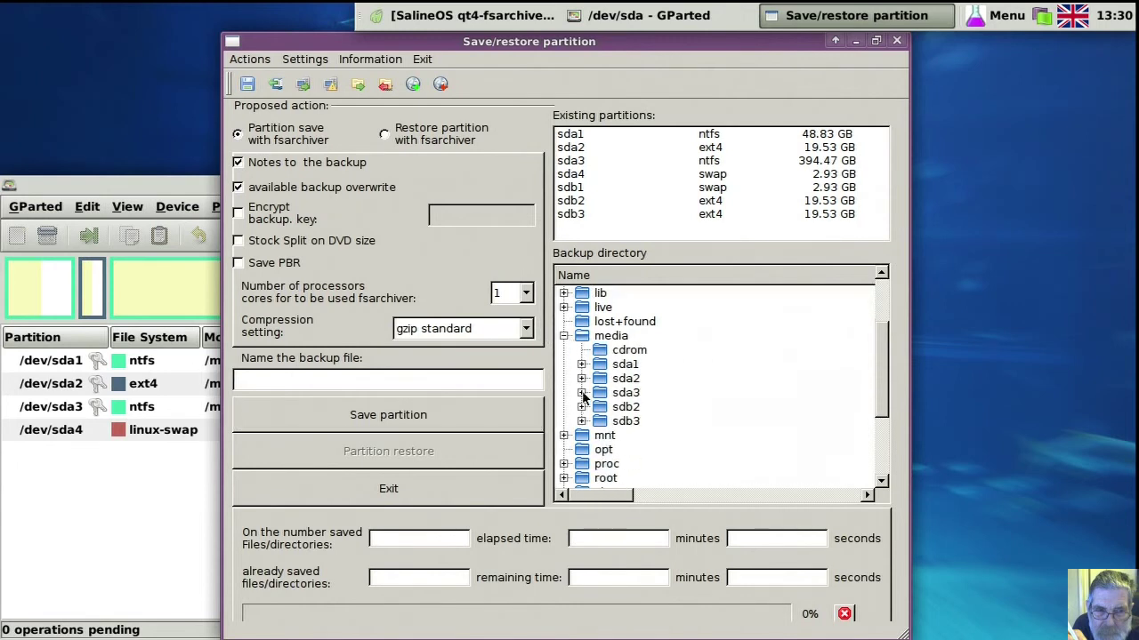
pyautogui.click(582, 392)
pyautogui.scroll(-3, 582, 391)
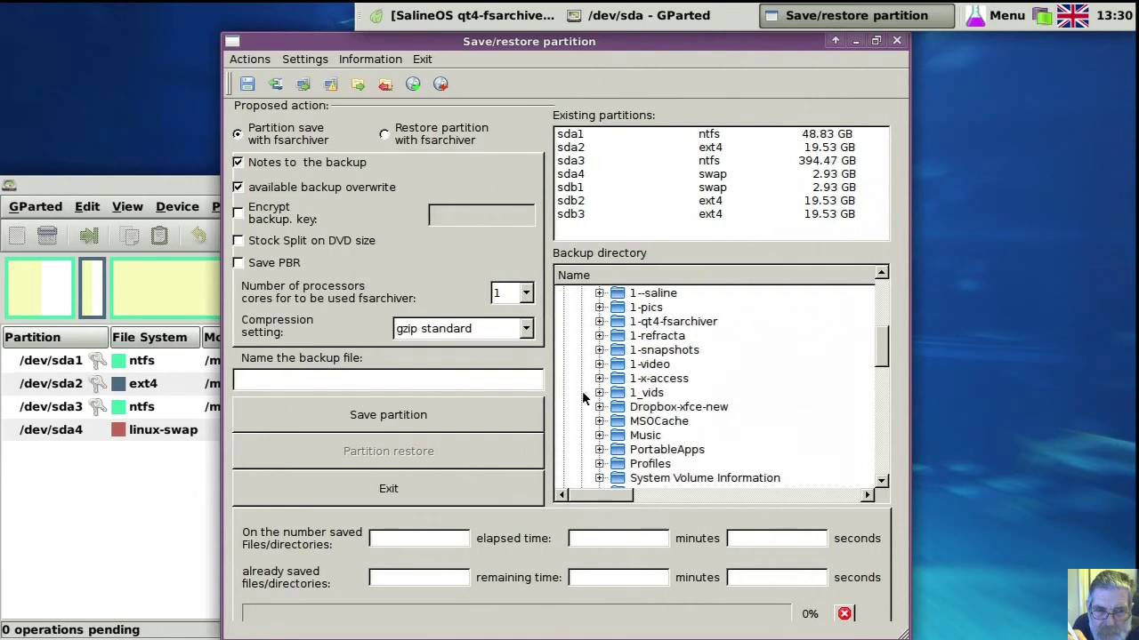
pyautogui.click(599, 321)
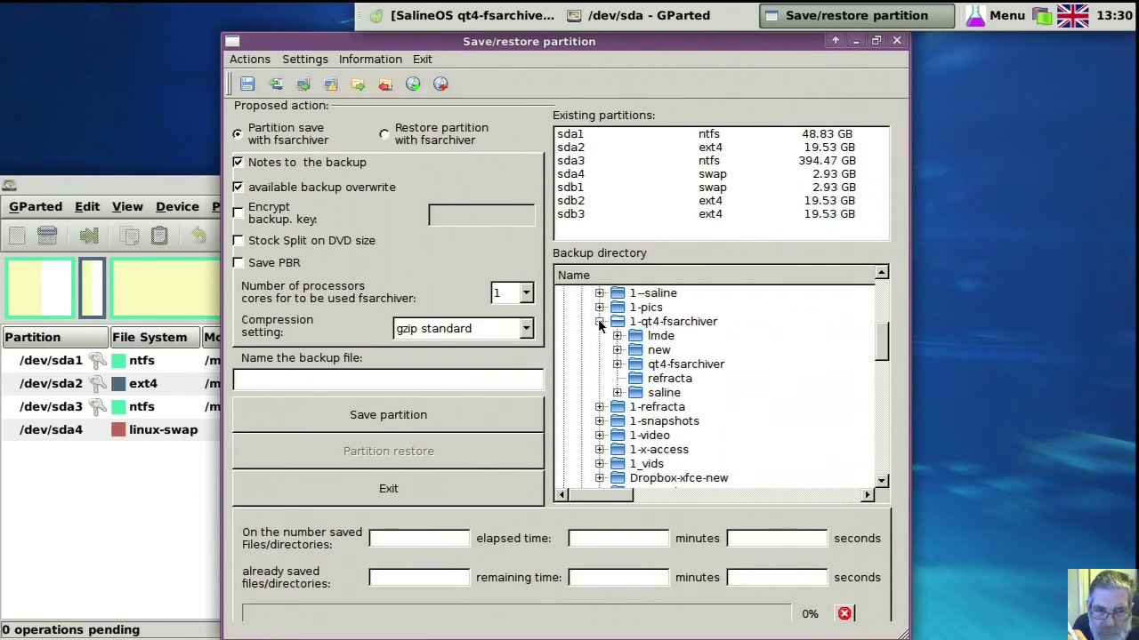
pyautogui.click(617, 365)
pyautogui.scroll(-2, 616, 363)
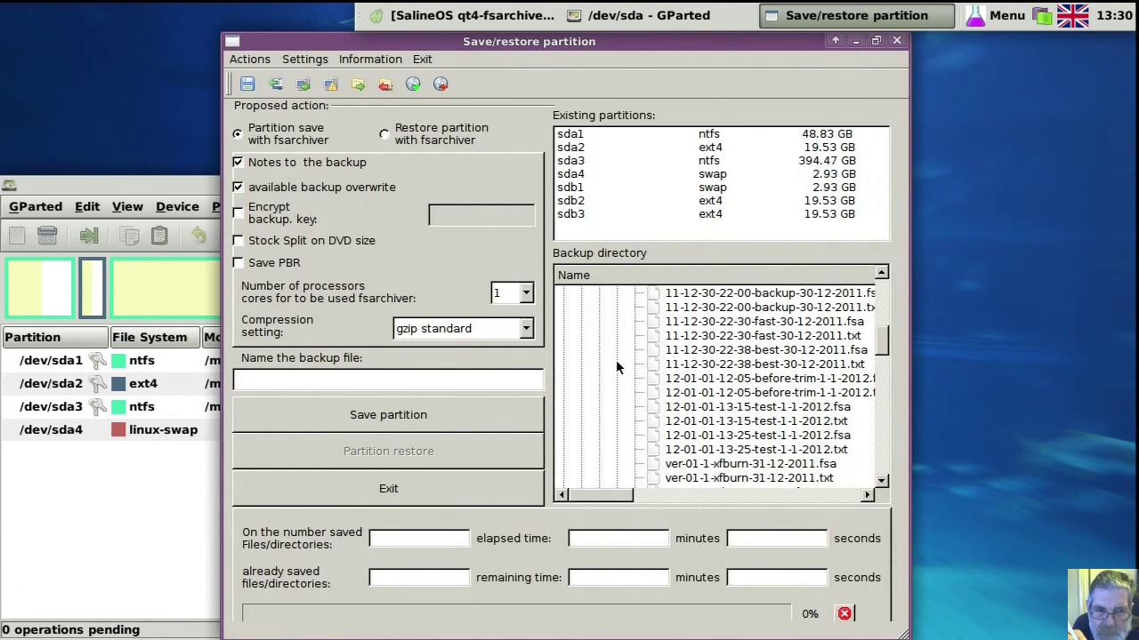